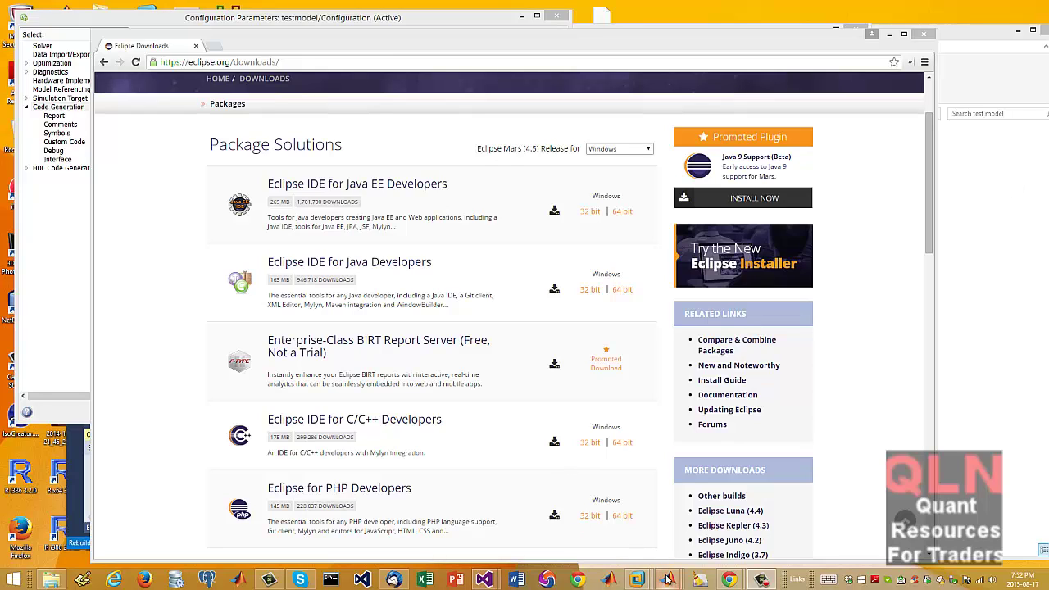
# Bring up the testmodel diagram, inspect the Chart's Stateflow buy/sell logic, then return to the top level.
pyautogui.moveTo(669, 579)
pyautogui.click(487, 544)
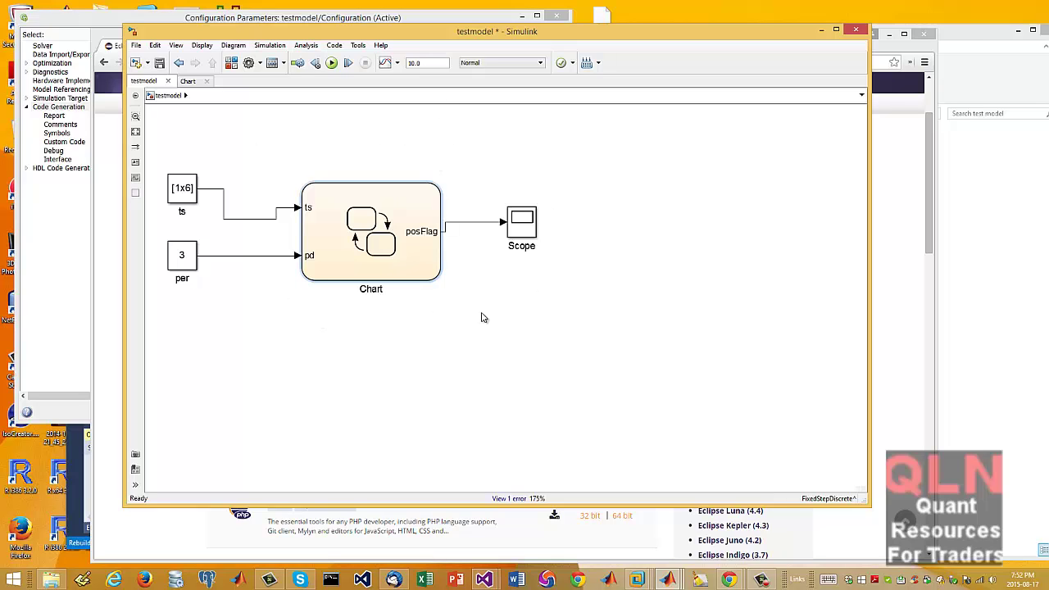
pyautogui.doubleClick(394, 232)
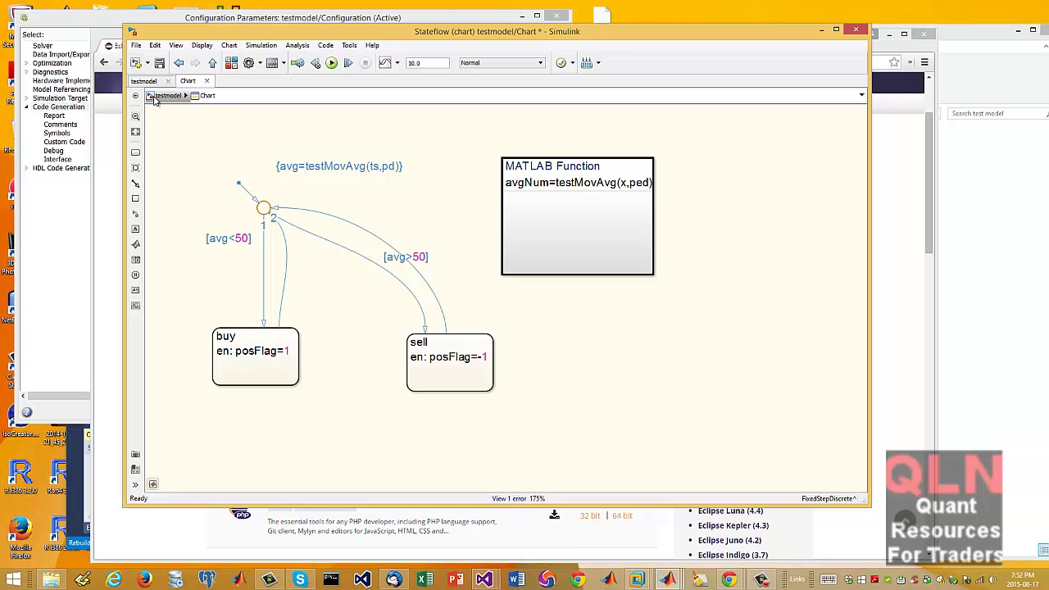
pyautogui.click(167, 95)
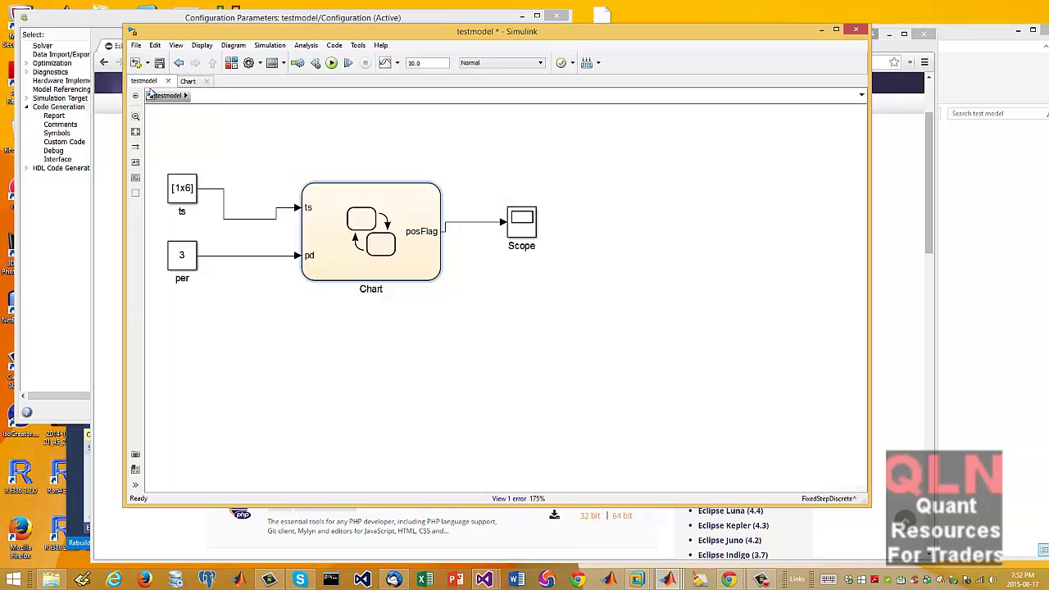
# Open testmodel's Code Generation Options (grt.tlc, C++) and centre the Configuration Parameters dialog on screen.
pyautogui.click(334, 45)
pyautogui.moveTo(365, 69)
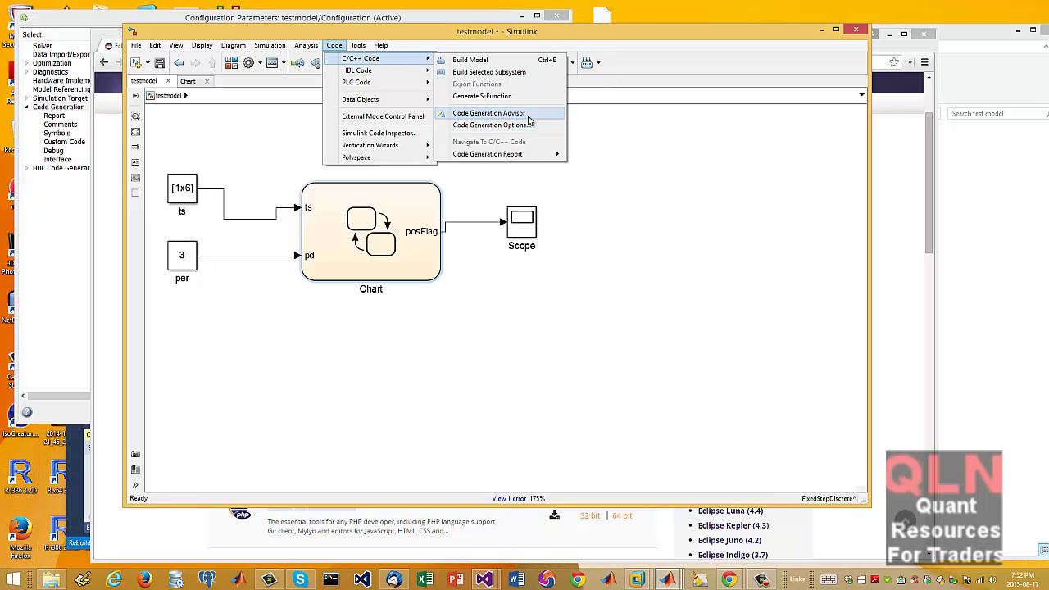
pyautogui.click(532, 124)
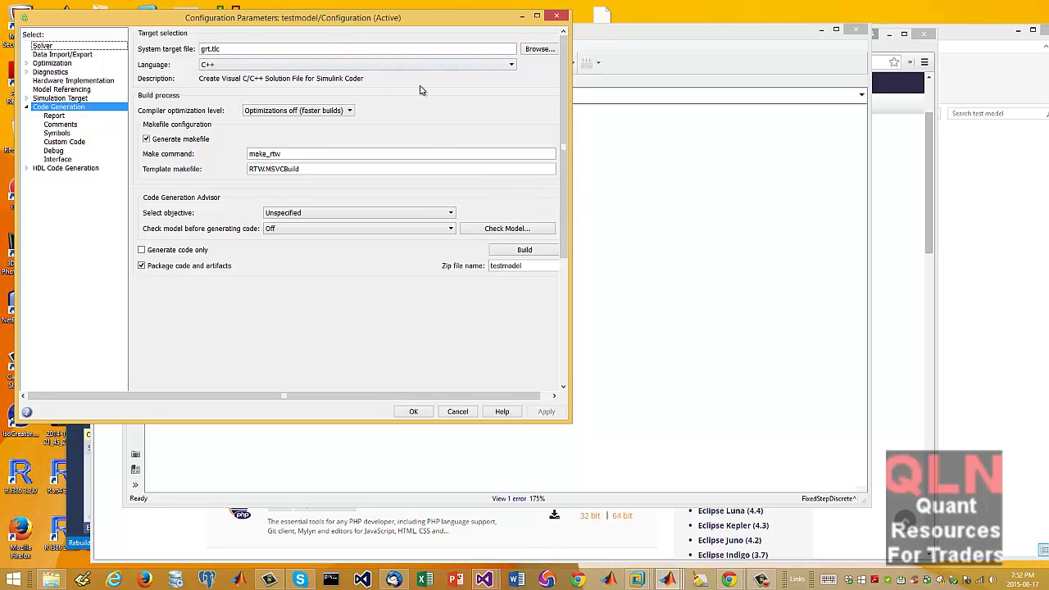
pyautogui.moveTo(339, 17); pyautogui.dragTo(506, 101)
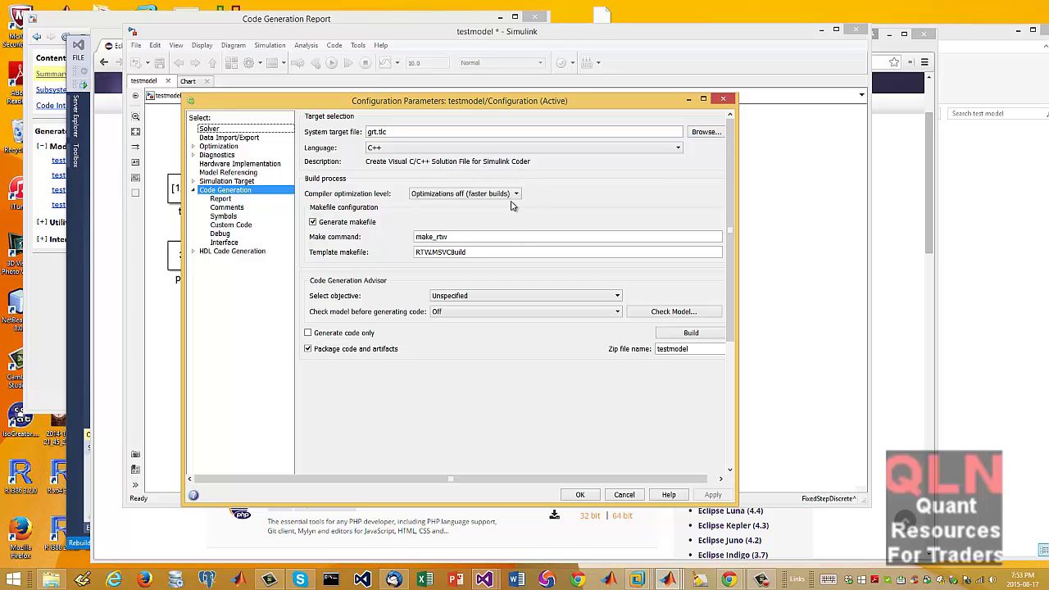
pyautogui.click(695, 132)
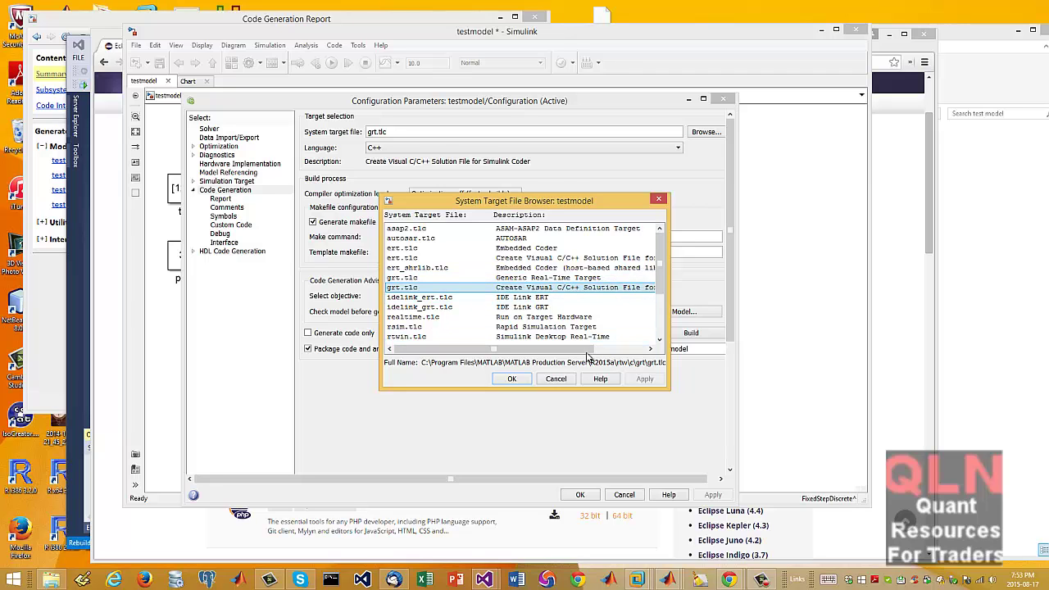
pyautogui.moveTo(587, 355)
pyautogui.mouseDown()
pyautogui.moveTo(640, 353)
pyautogui.moveTo(584, 352)
pyautogui.mouseUp()
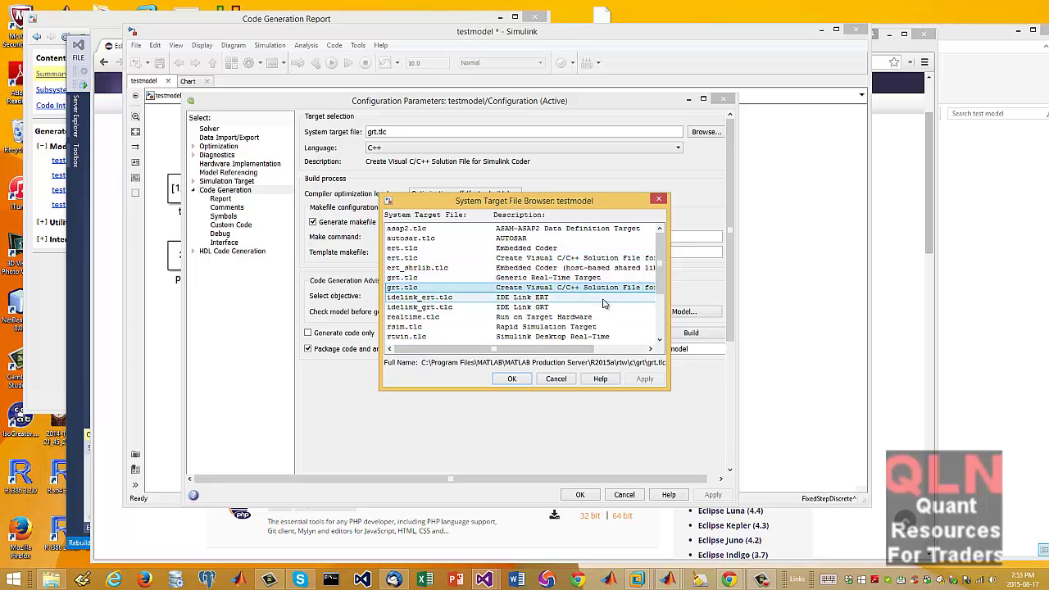
pyautogui.click(555, 379)
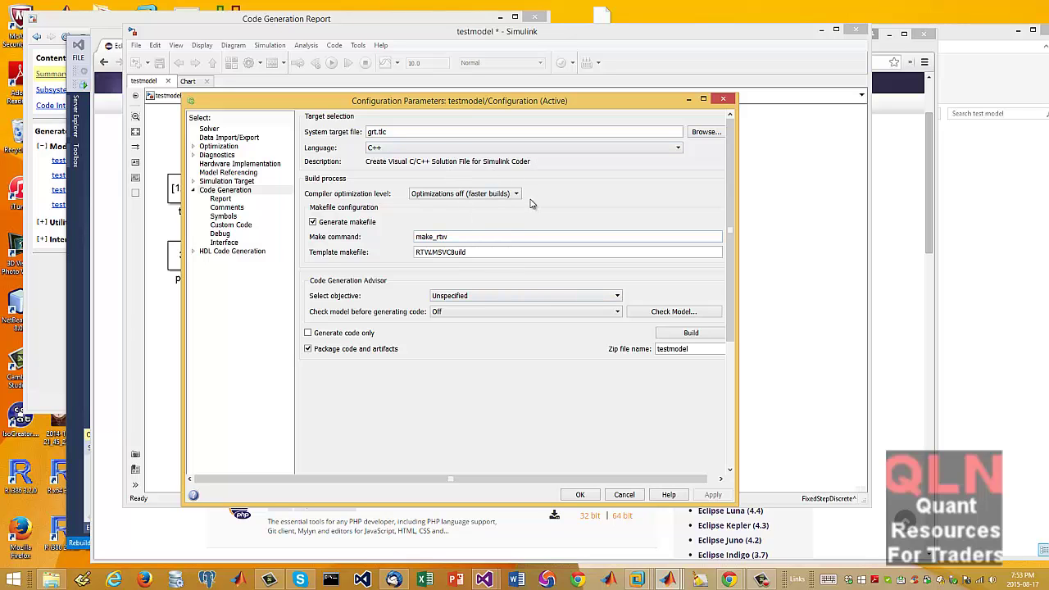
pyautogui.moveTo(670, 582)
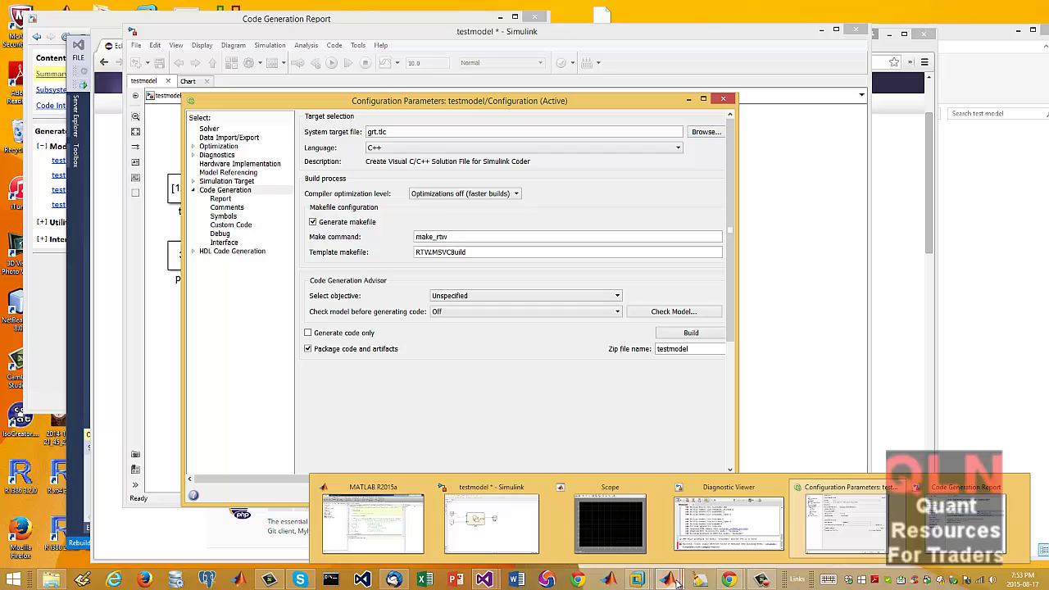
# Show the Diagnostic Viewer and scroll through the Microsoft Visual Studio build error messages.
pyautogui.click(725, 512)
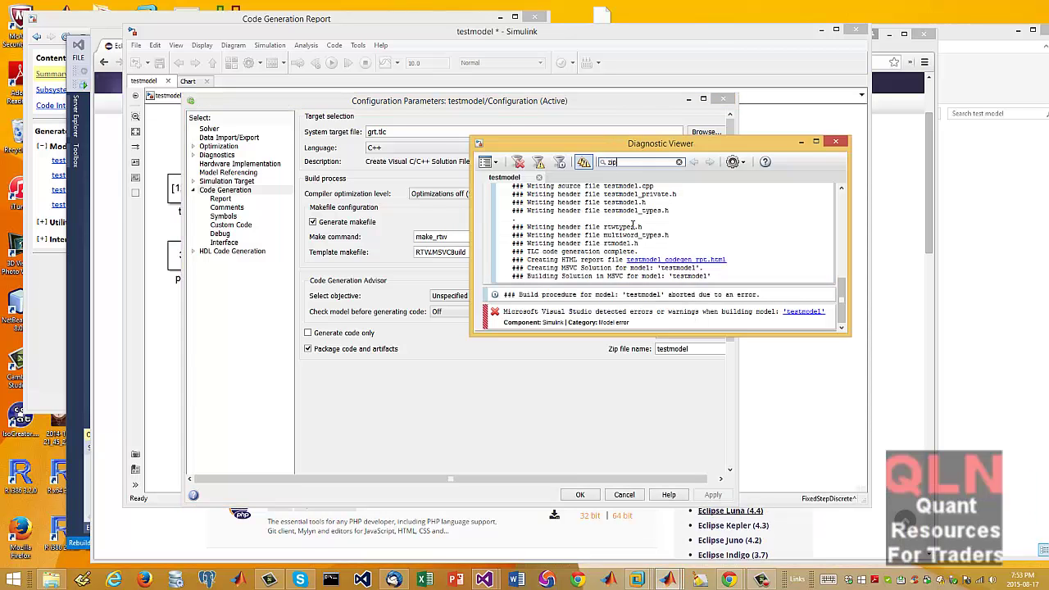
pyautogui.scroll(10, 680, 240)
pyautogui.scroll(-10, 685, 239)
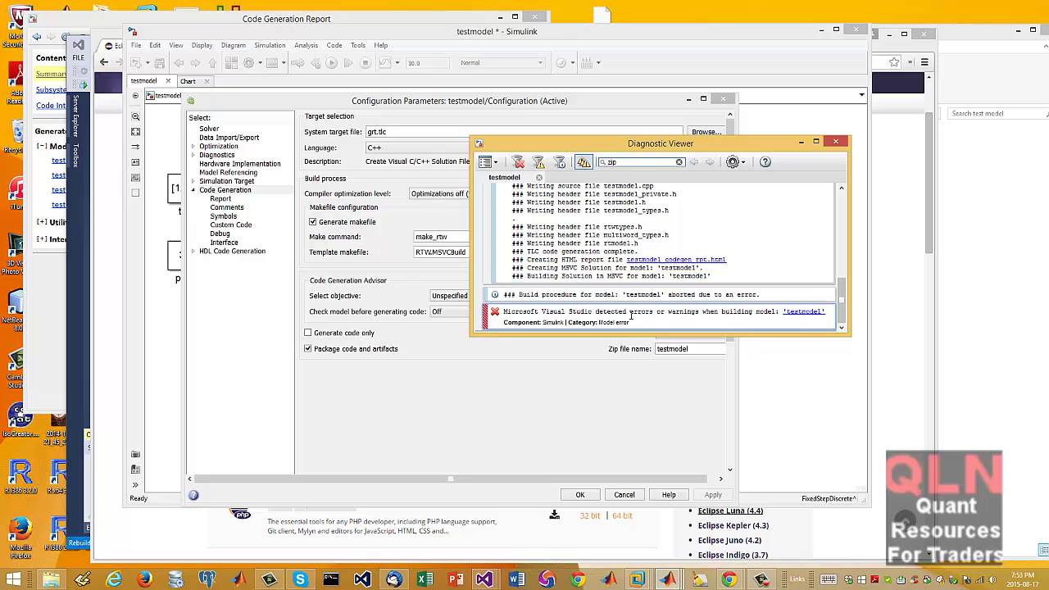
pyautogui.moveTo(627, 318)
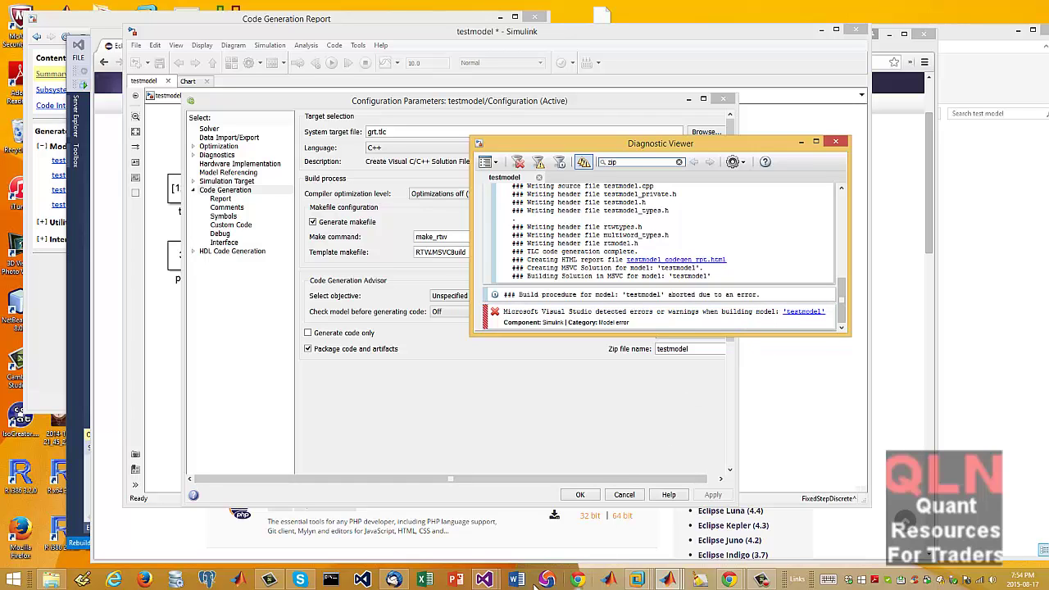
# Switch to the successfully rebuilt testmodel solution in Visual Studio and close it with FILE > Close Solution.
pyautogui.moveTo(484, 581)
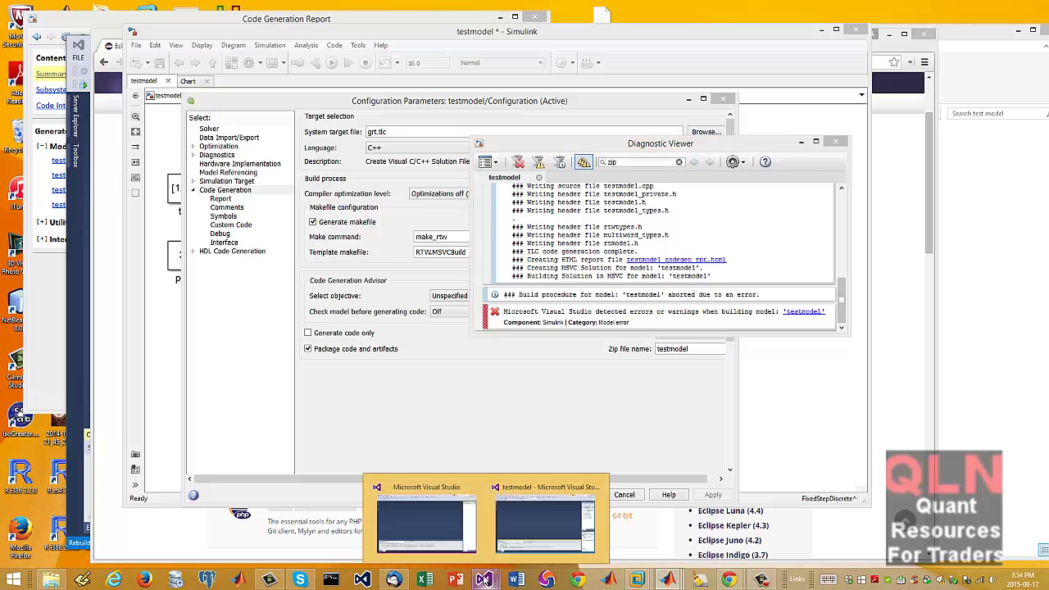
pyautogui.click(533, 522)
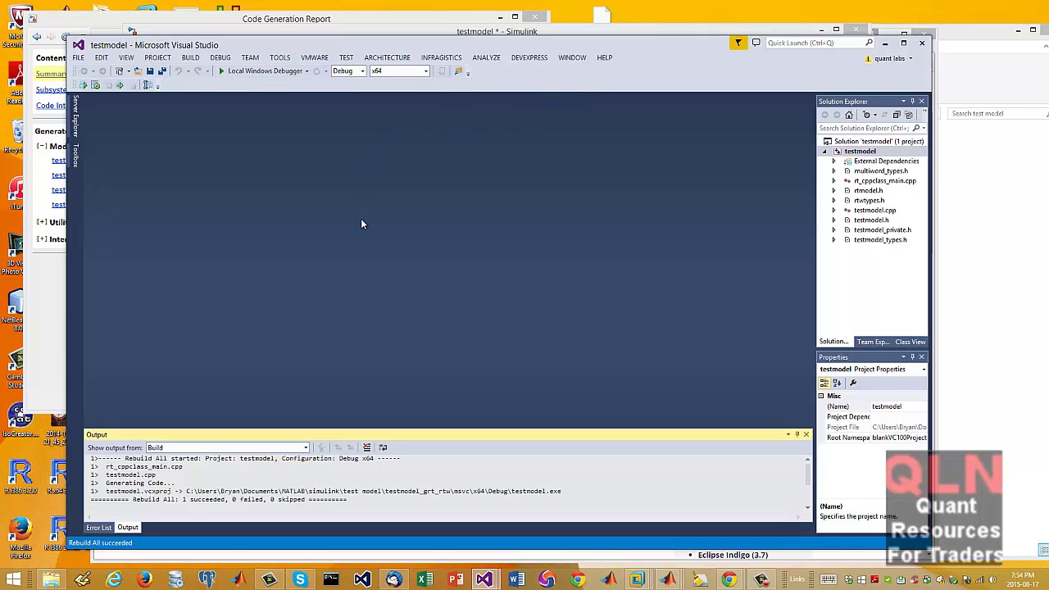
pyautogui.click(77, 57)
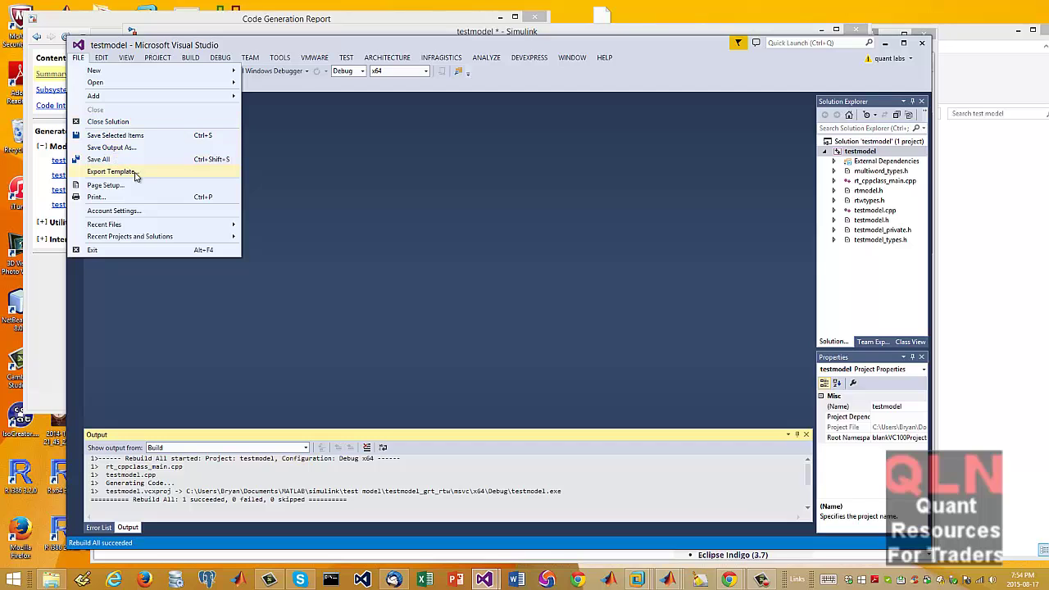
pyautogui.click(162, 125)
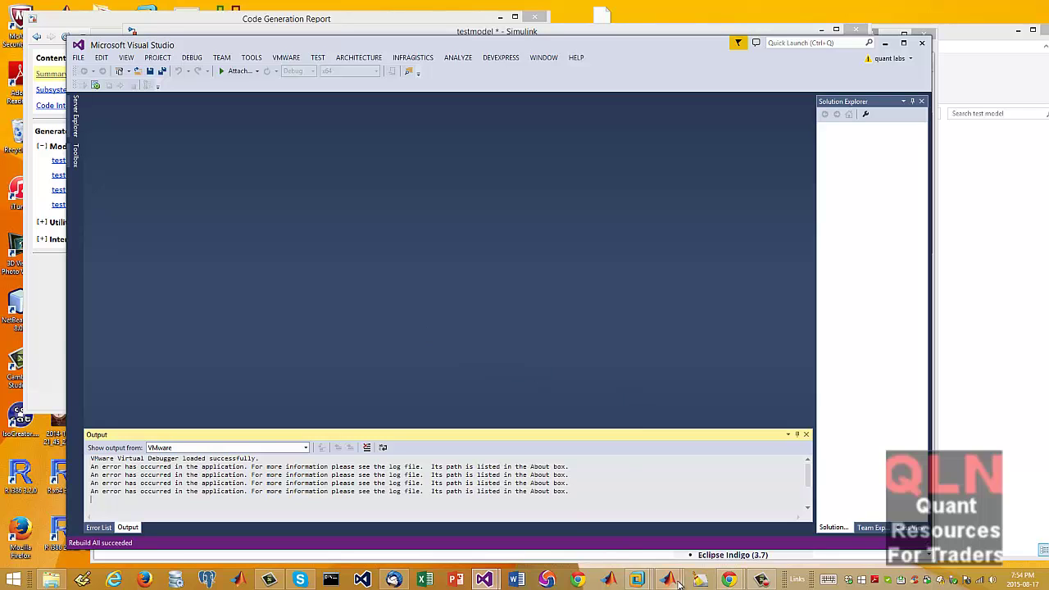
# Bring the Code Generation Report forward, then the testmodel Configuration Parameters dialog in front of it.
pyautogui.moveTo(679, 584)
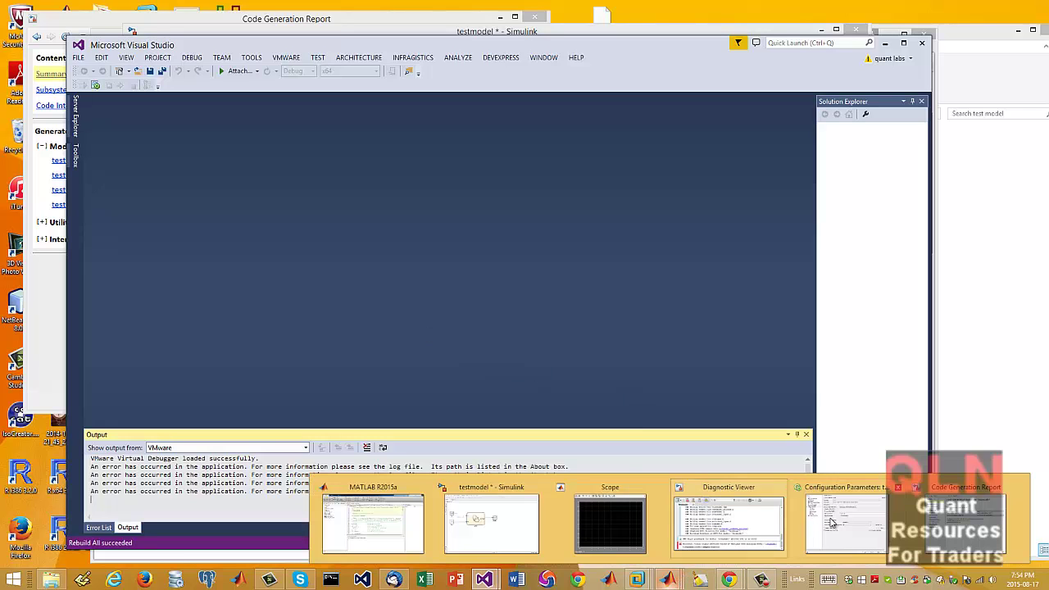
pyautogui.click(947, 515)
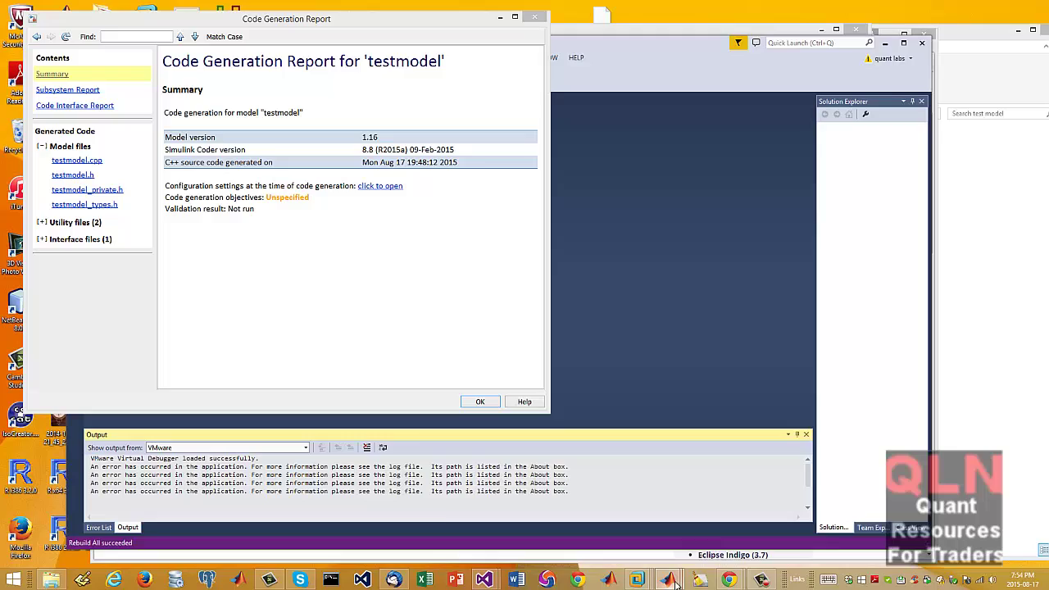
pyautogui.moveTo(670, 580)
pyautogui.moveTo(849, 517)
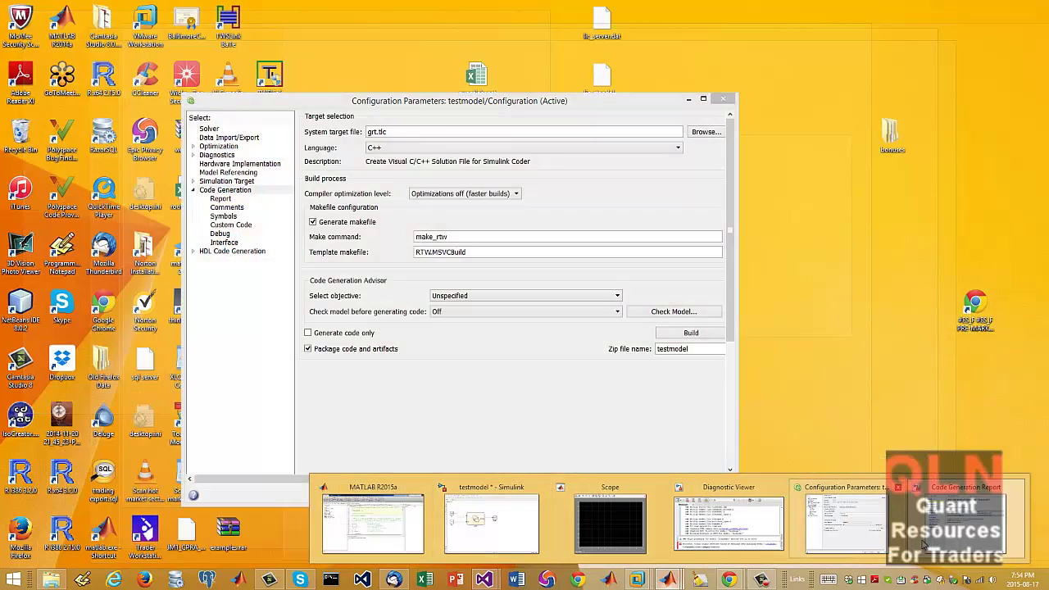
pyautogui.moveTo(940, 539)
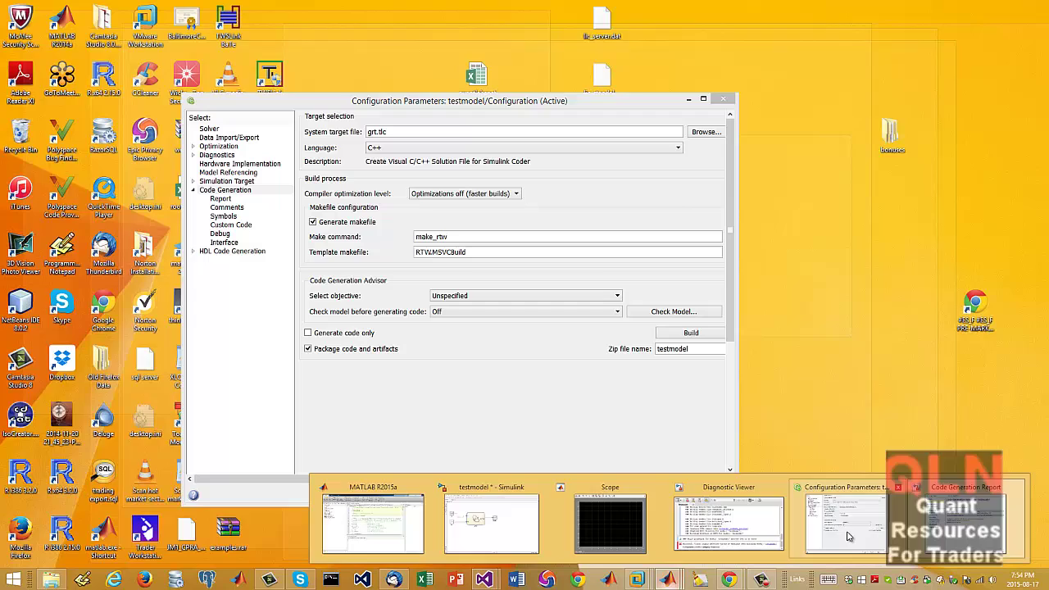
pyautogui.click(849, 520)
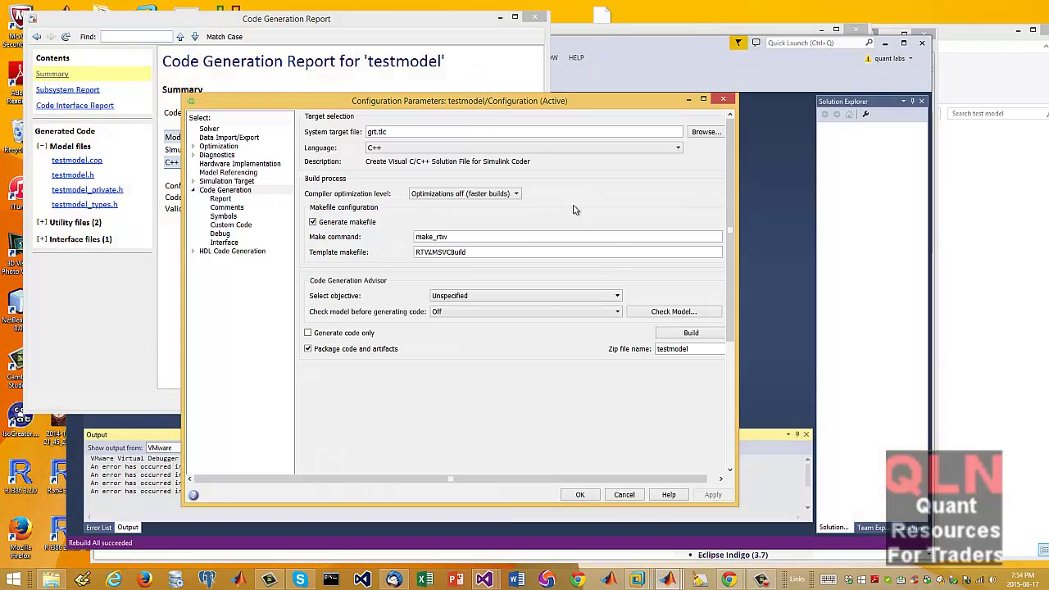
# From the testmodel diagram, open Code Generation Options and start the C++ code build.
pyautogui.click(671, 580)
pyautogui.click(557, 516)
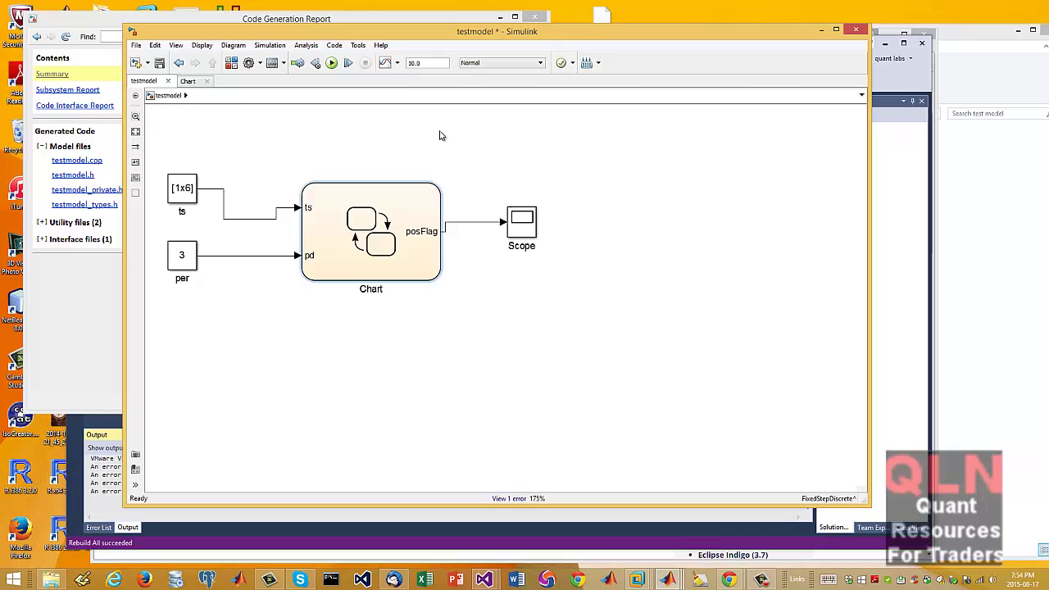
pyautogui.click(335, 45)
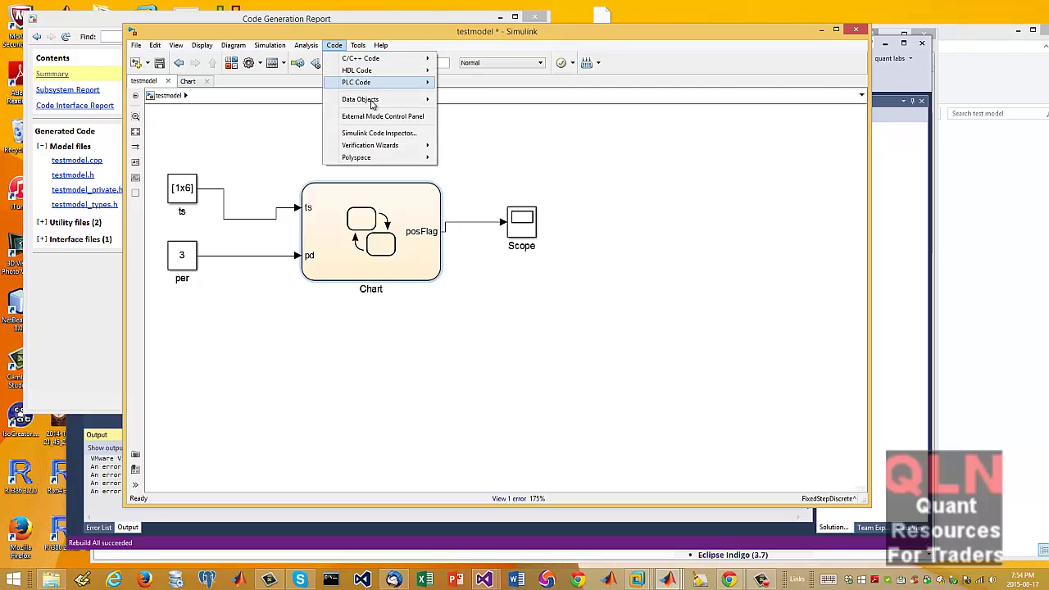
pyautogui.moveTo(390, 59)
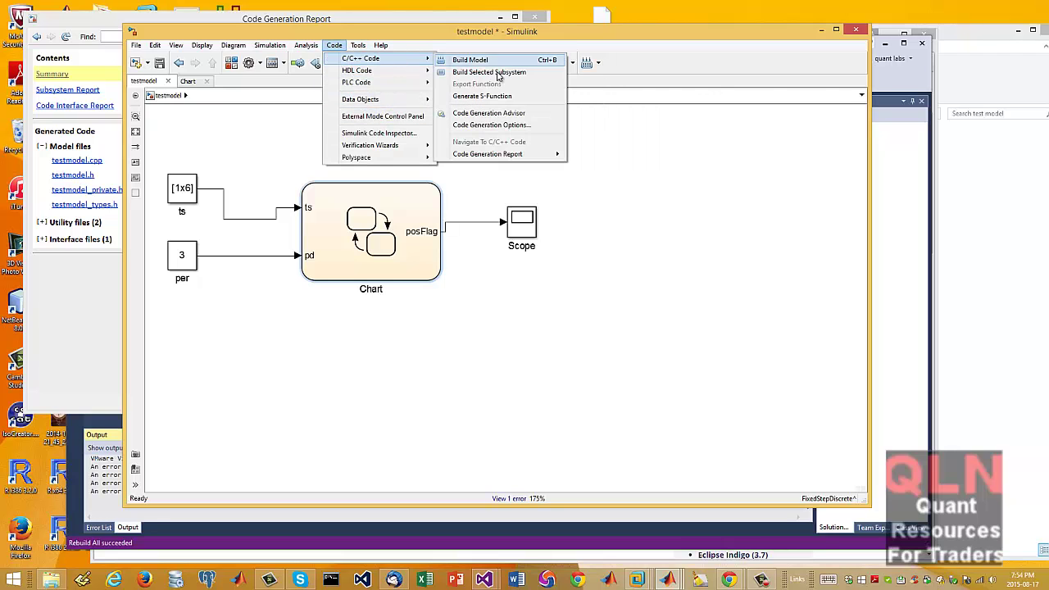
pyautogui.click(522, 125)
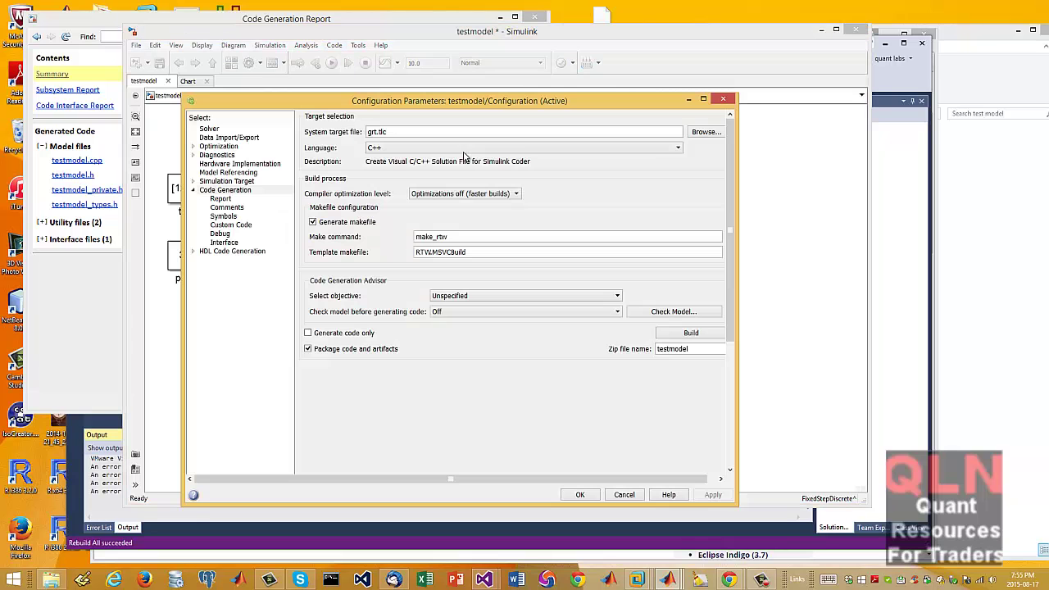
pyautogui.click(702, 336)
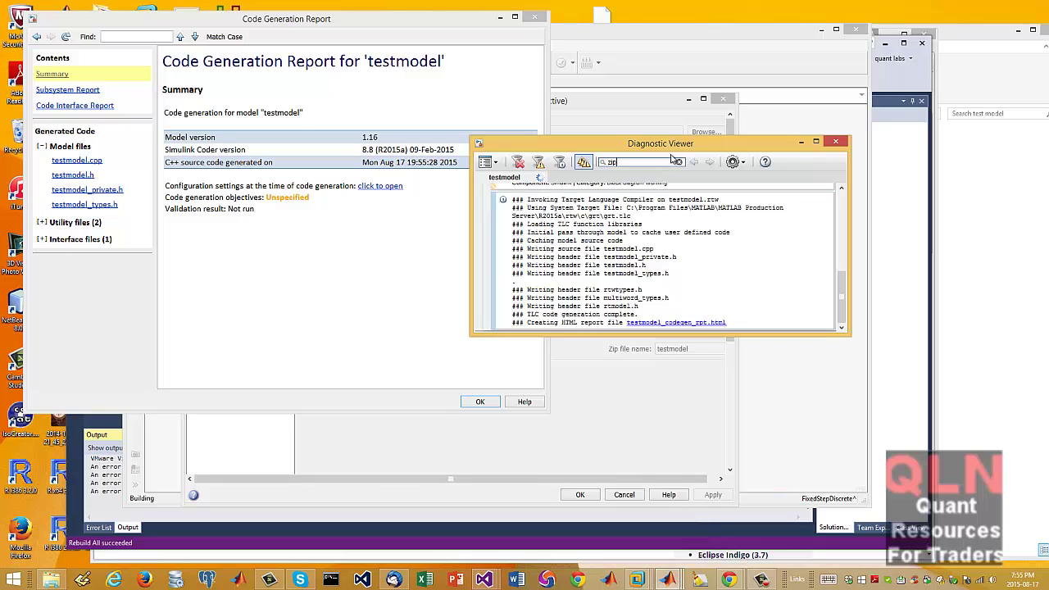
# Move the Diagnostic Viewer aside to reveal the report summary, then switch to the new testmodel Visual Studio solution.
pyautogui.moveTo(676, 147); pyautogui.dragTo(444, 124)
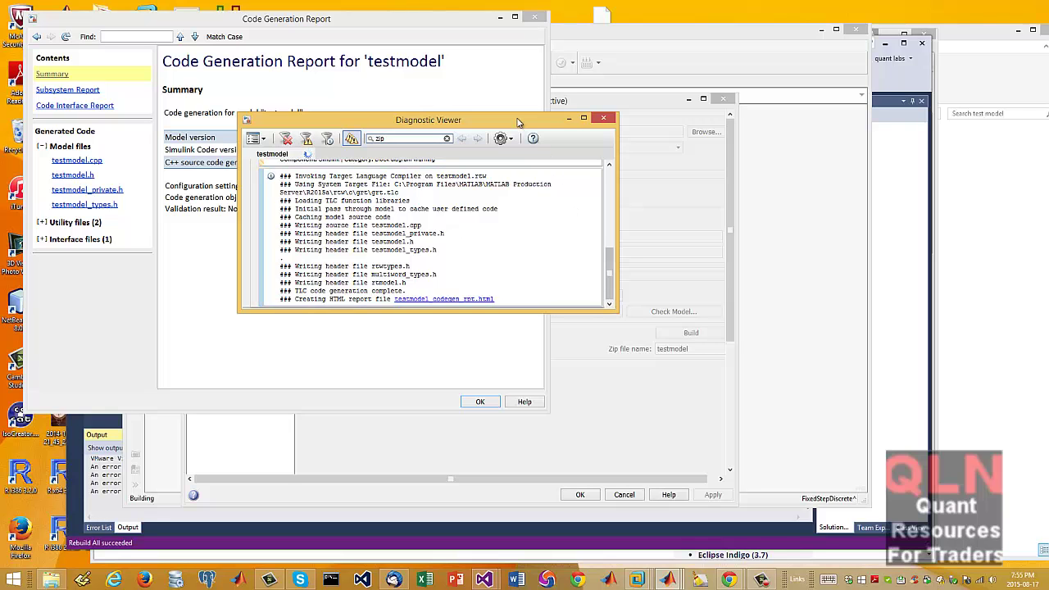
pyautogui.moveTo(518, 124); pyautogui.dragTo(756, 182)
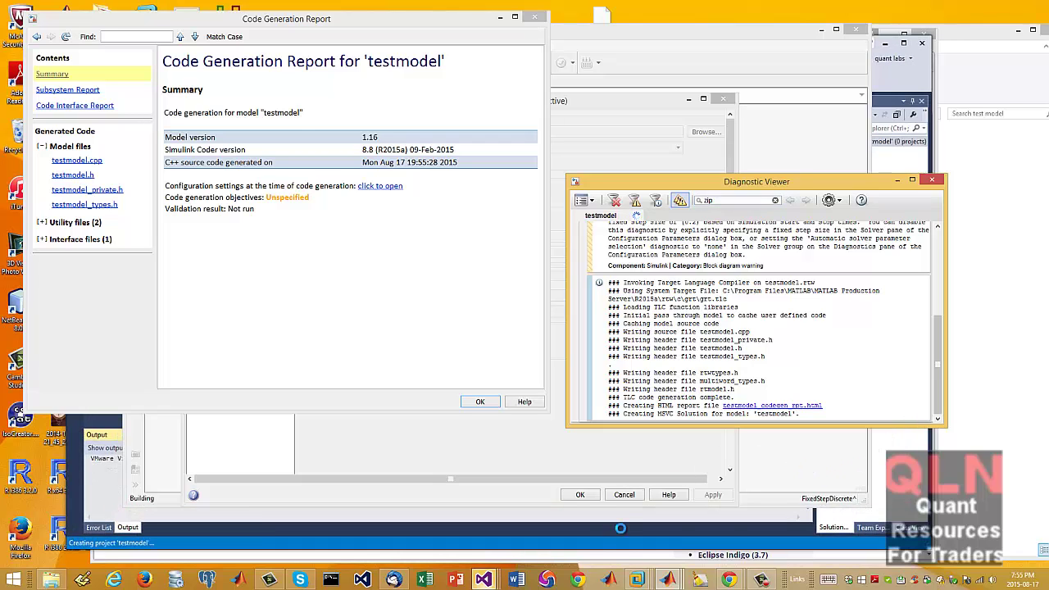
pyautogui.moveTo(483, 580)
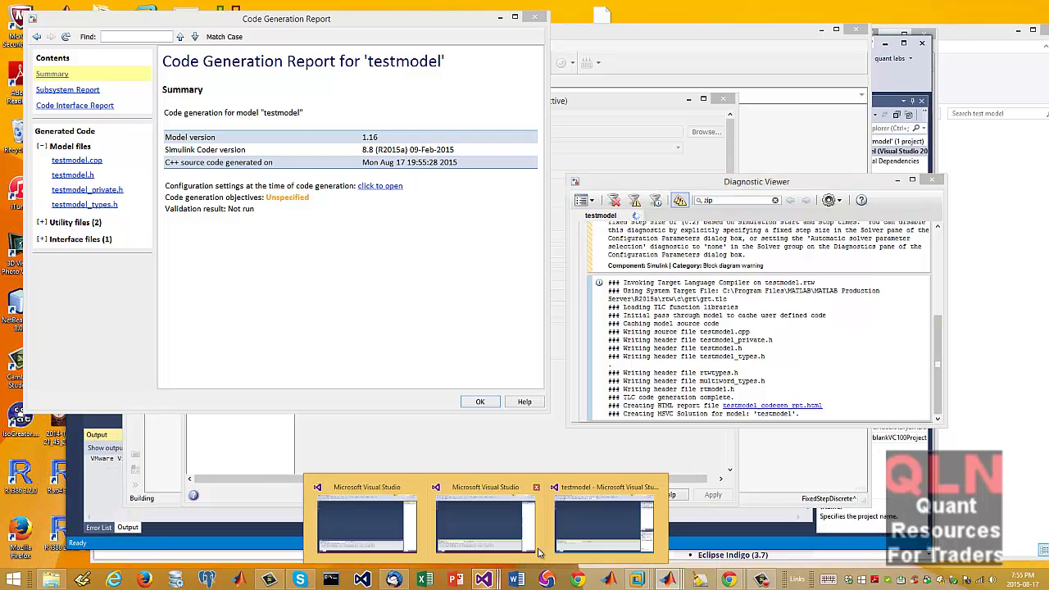
pyautogui.click(599, 515)
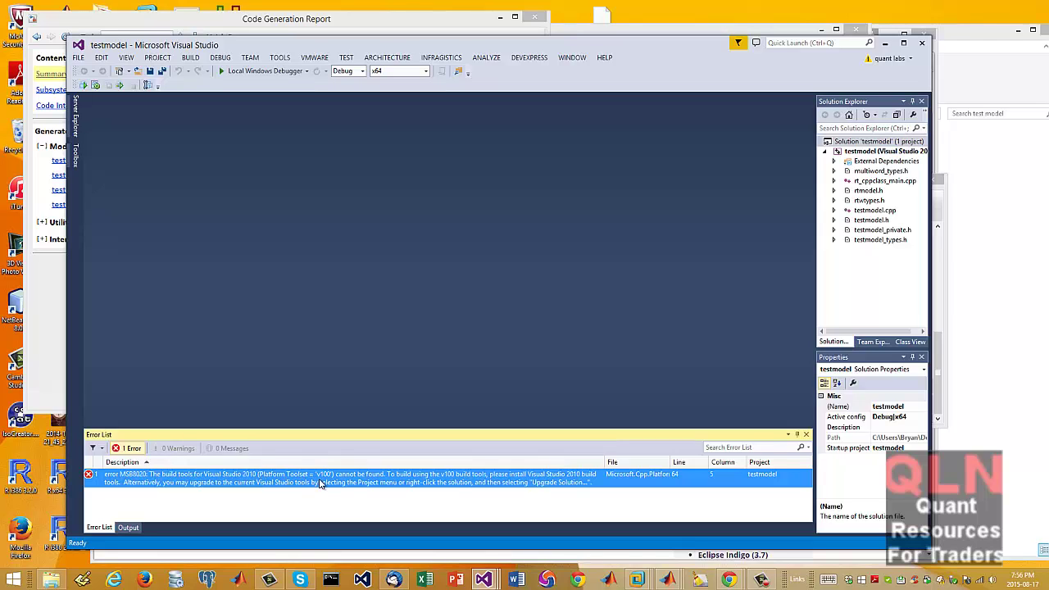
# Upgrade the testmodel project's VC++ compiler and libraries from v100 to the v120 toolset.
pyautogui.click(884, 154)
pyautogui.rightClick(882, 153)
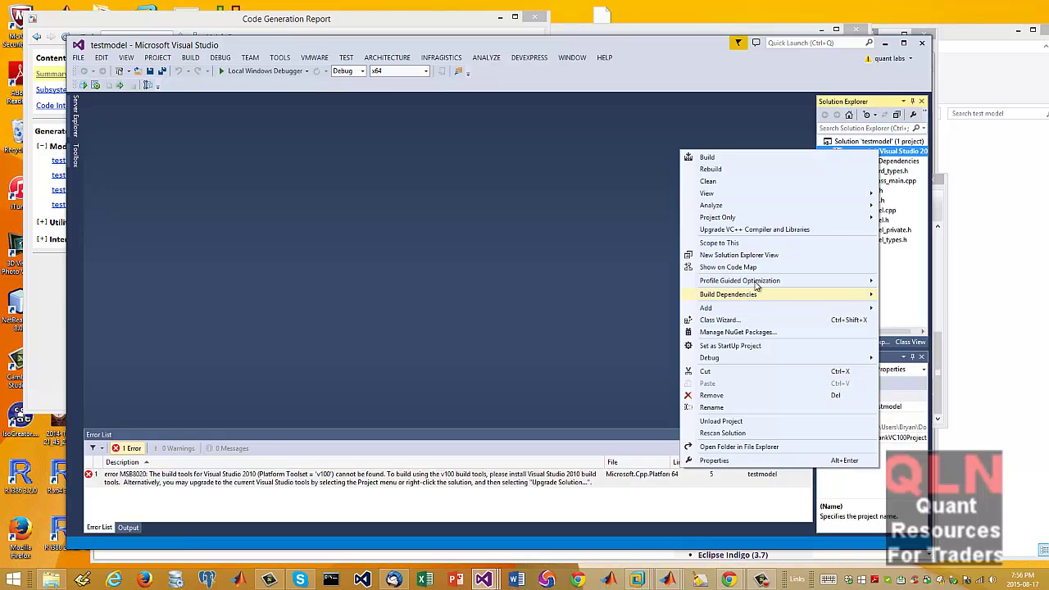
pyautogui.click(793, 230)
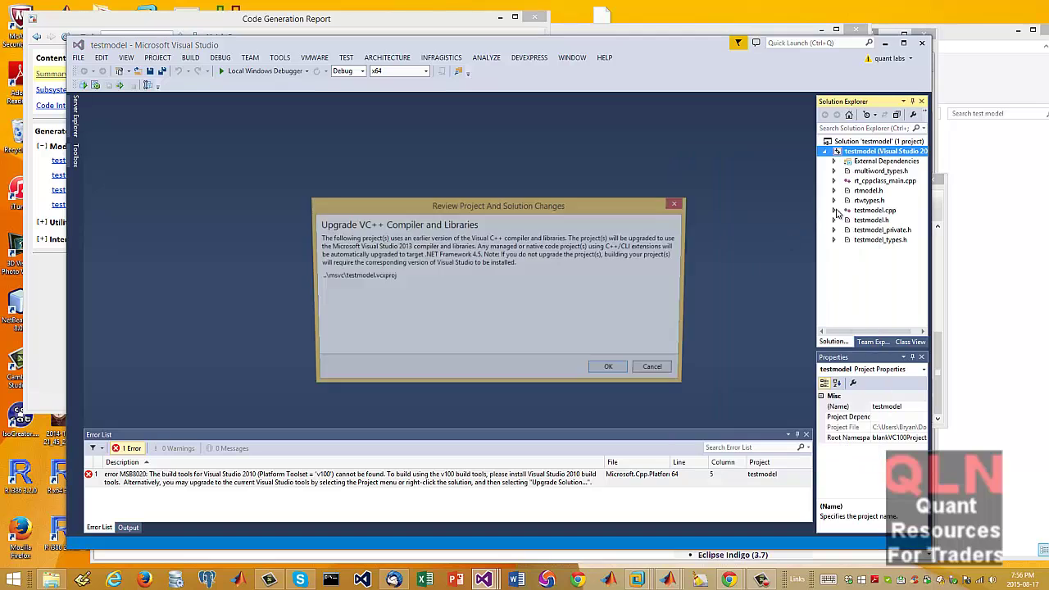
pyautogui.click(604, 368)
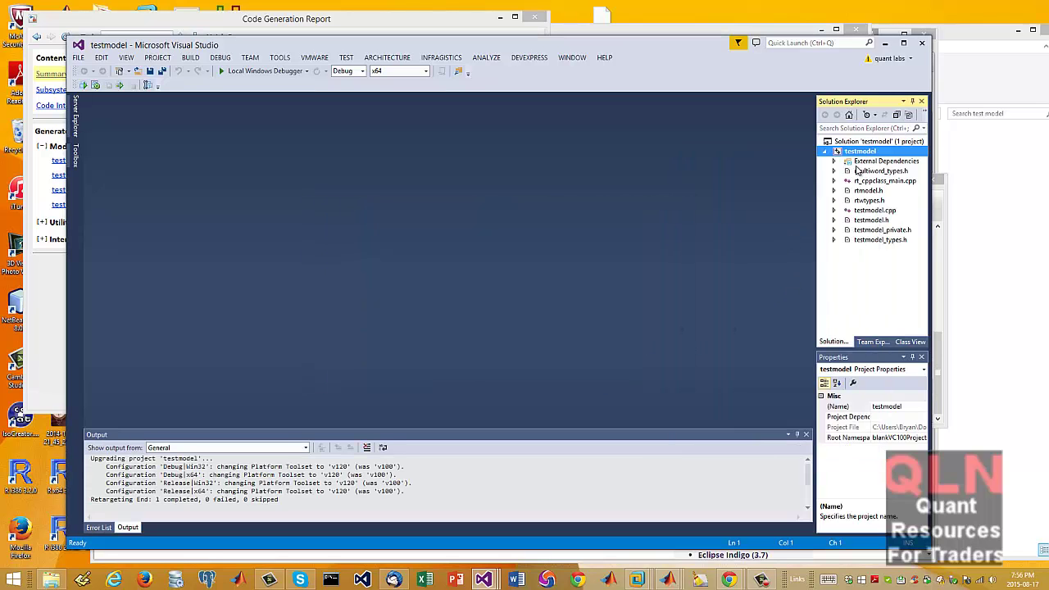
# Rebuild the upgraded testmodel project, then switch back to the Simulink testmodel diagram.
pyautogui.rightClick(871, 153)
pyautogui.click(899, 169)
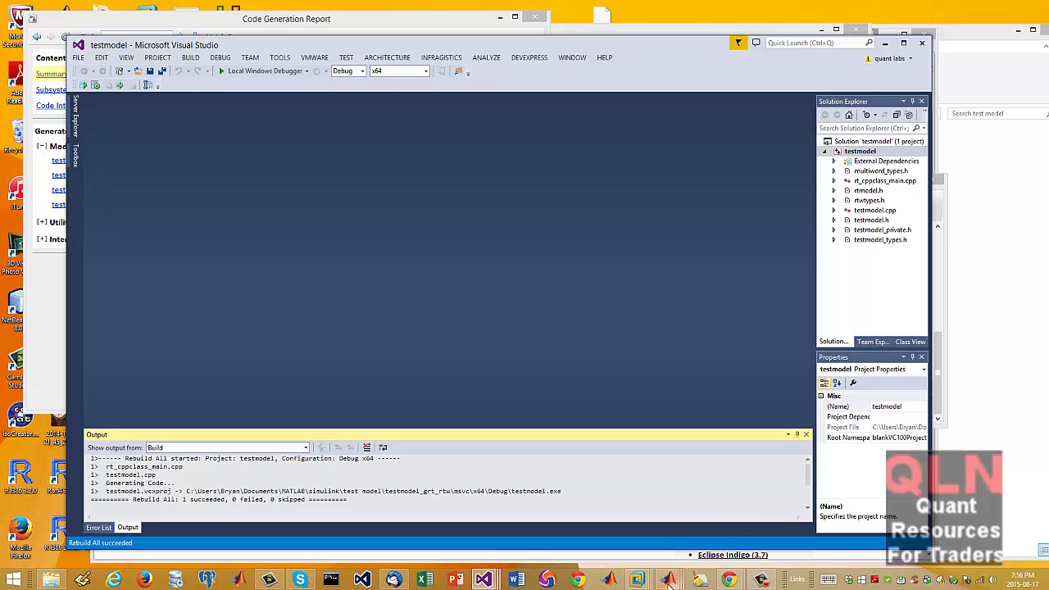
pyautogui.moveTo(668, 580)
pyautogui.click(480, 522)
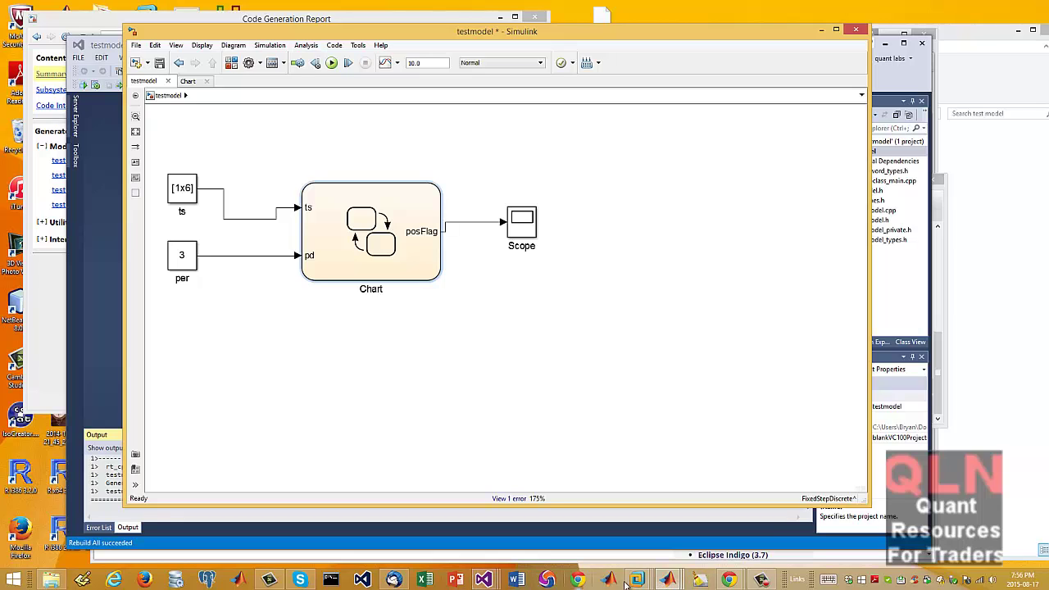
# Switch to Visual Studio, then bring the testmodel Configuration Parameters dialog in front of it.
pyautogui.moveTo(486, 581)
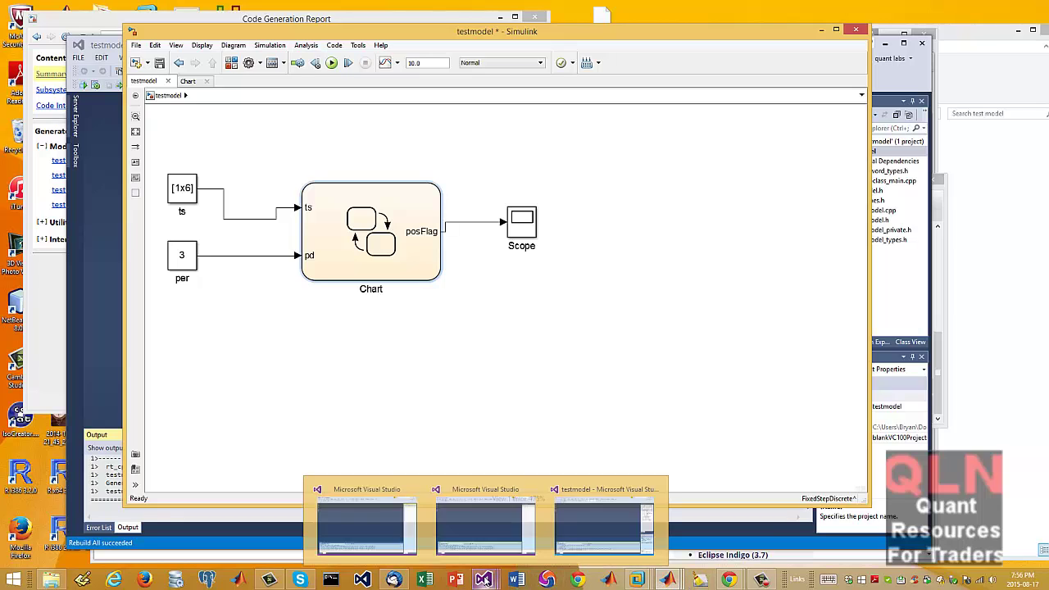
pyautogui.click(604, 524)
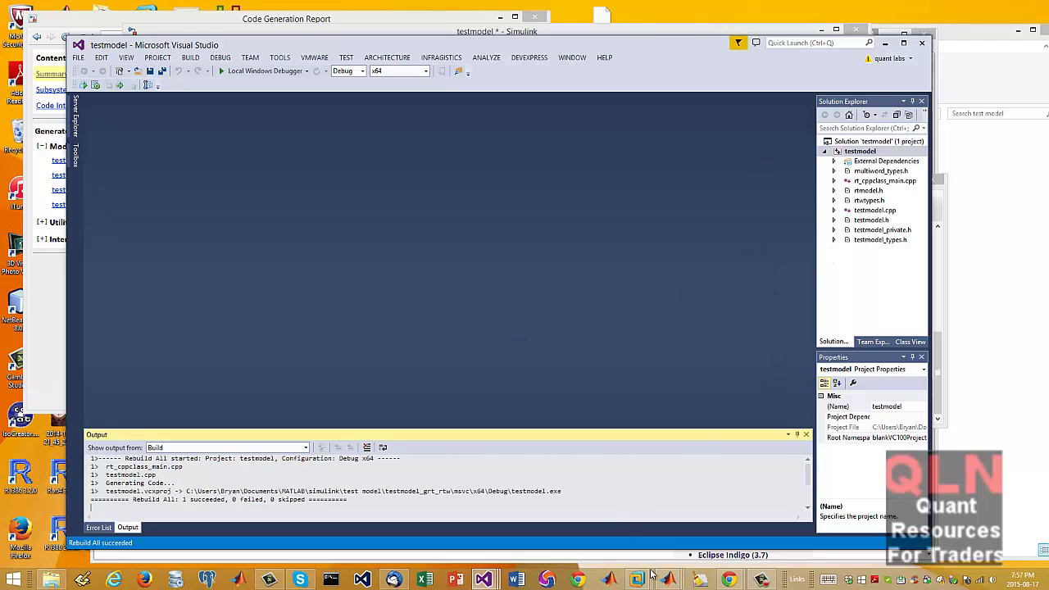
pyautogui.moveTo(668, 577)
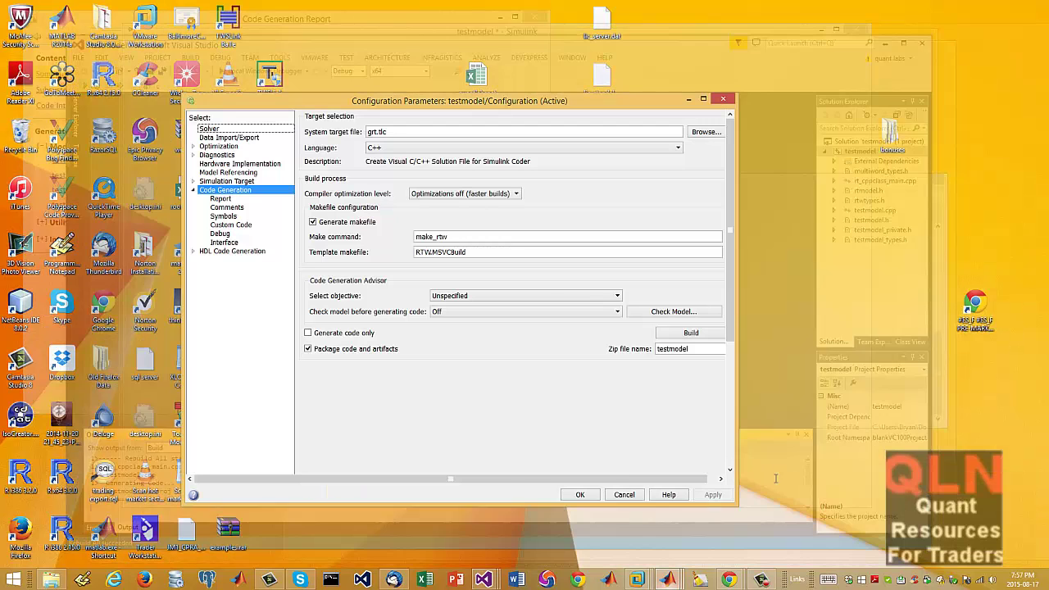
pyautogui.click(858, 514)
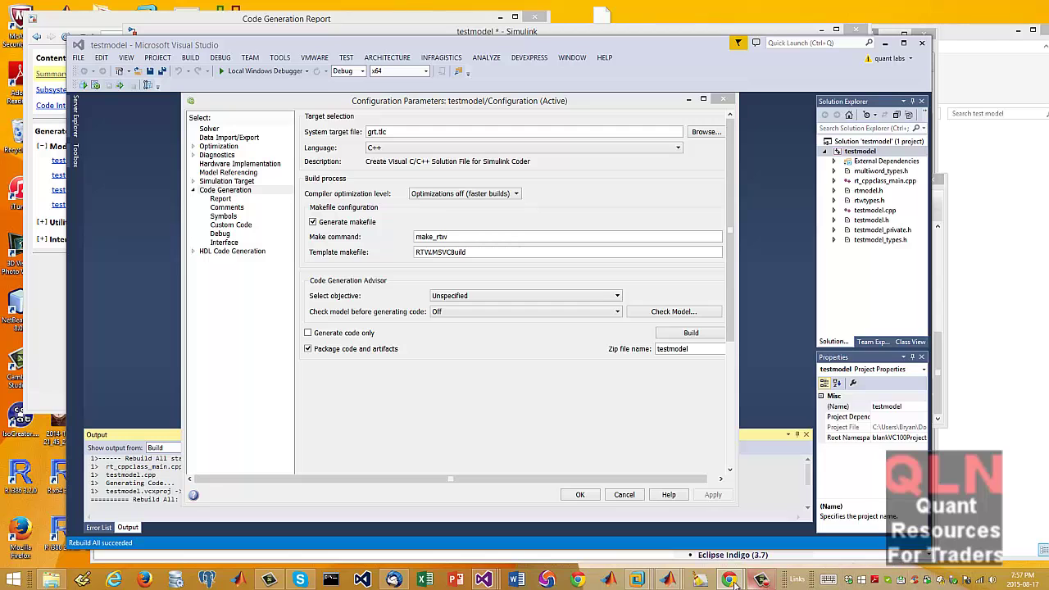
pyautogui.moveTo(729, 583)
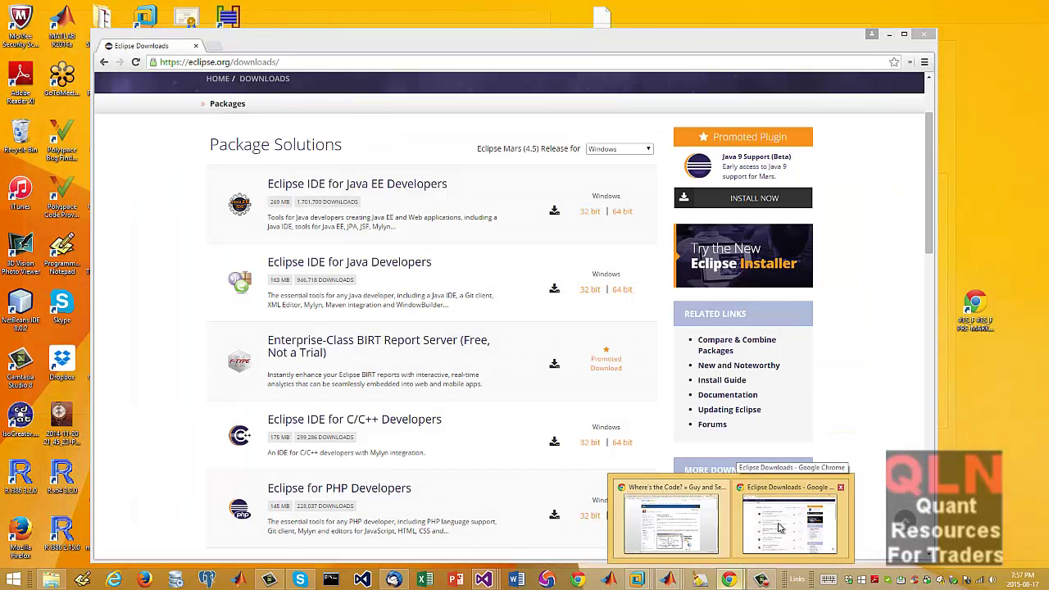
# Look over Eclipse IDE for C/C++ Developers on the Eclipse downloads page, then return to Visual Studio's rebuilt solution.
pyautogui.click(749, 553)
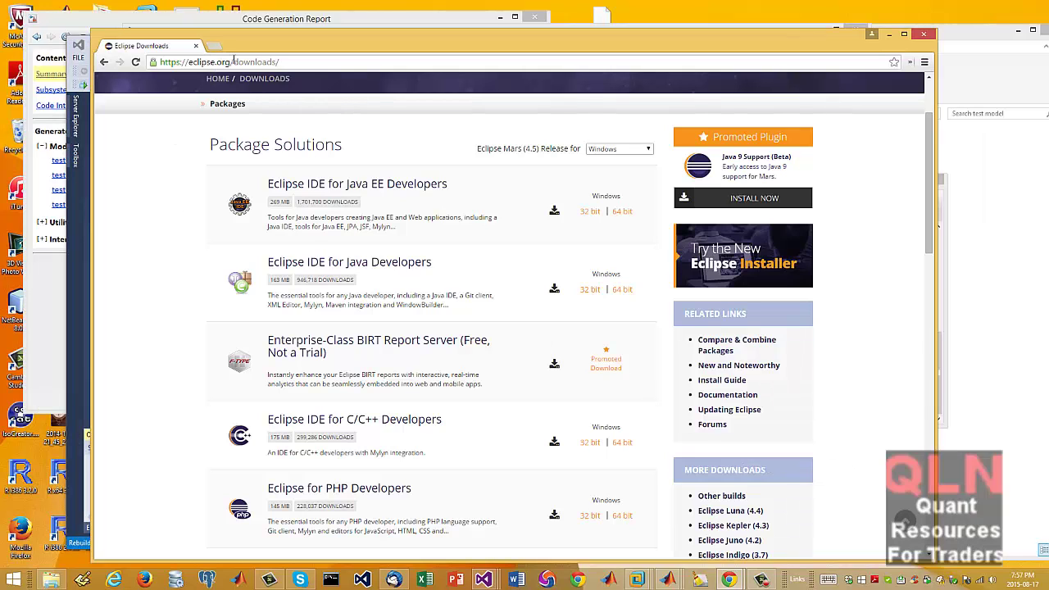
pyautogui.scroll(2, 253, 166)
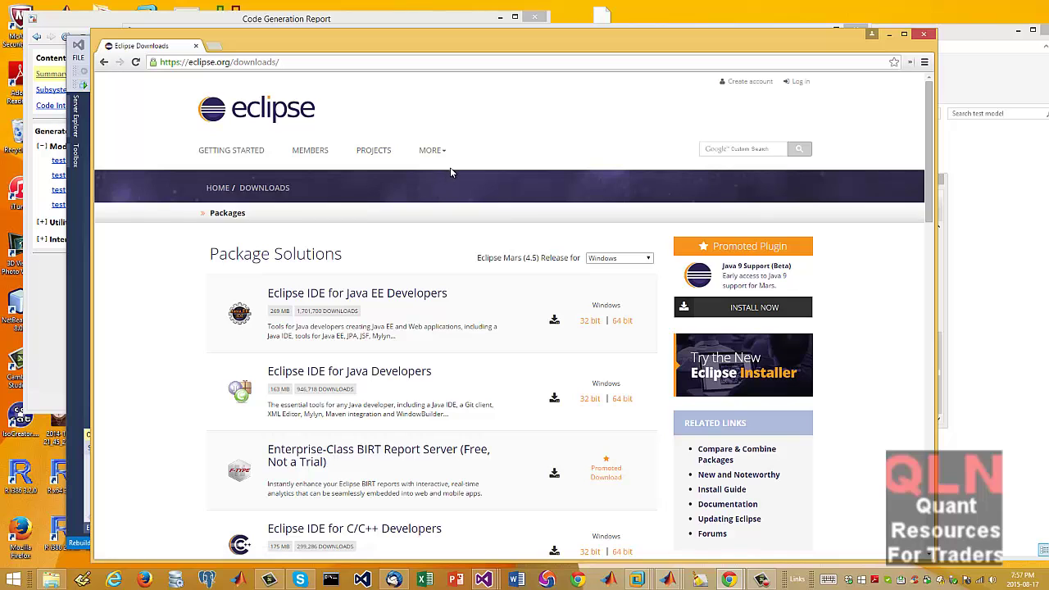
pyautogui.scroll(-1, 450, 170)
pyautogui.scroll(-3, 450, 175)
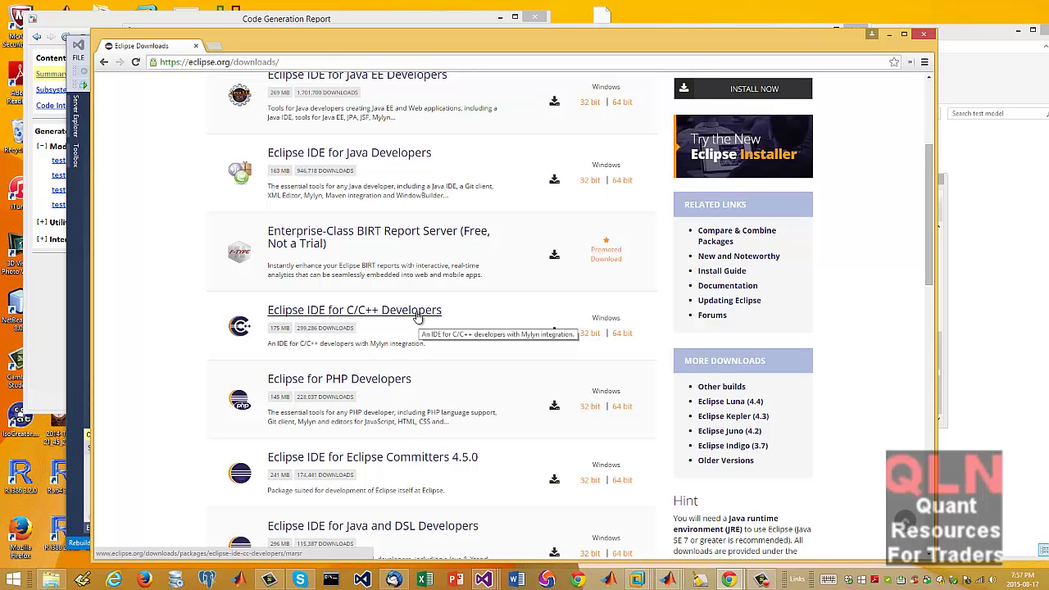
pyautogui.scroll(3, 418, 315)
pyautogui.scroll(-4, 417, 311)
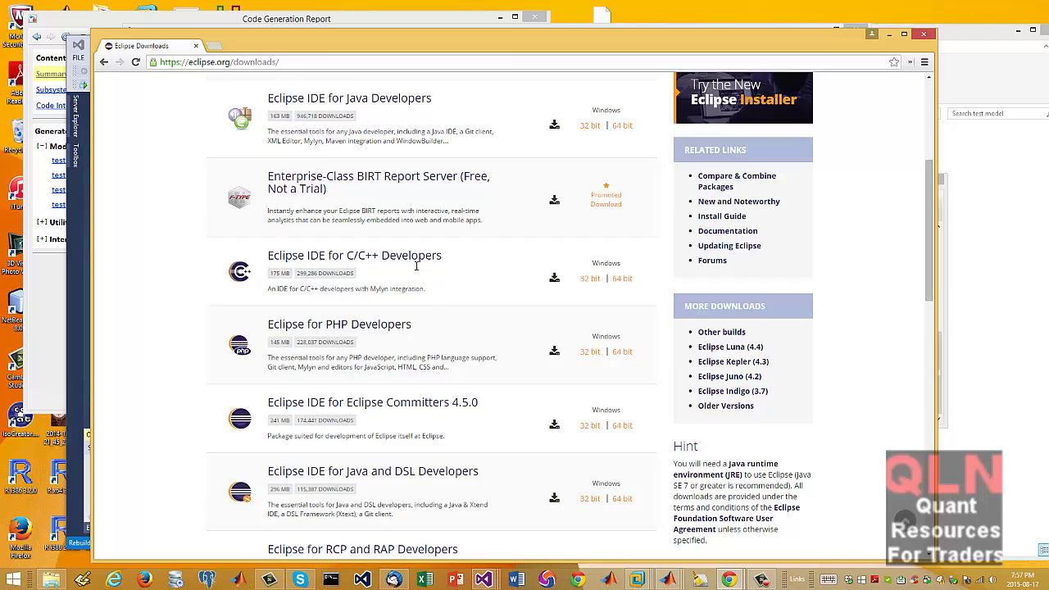
pyautogui.scroll(1, 421, 264)
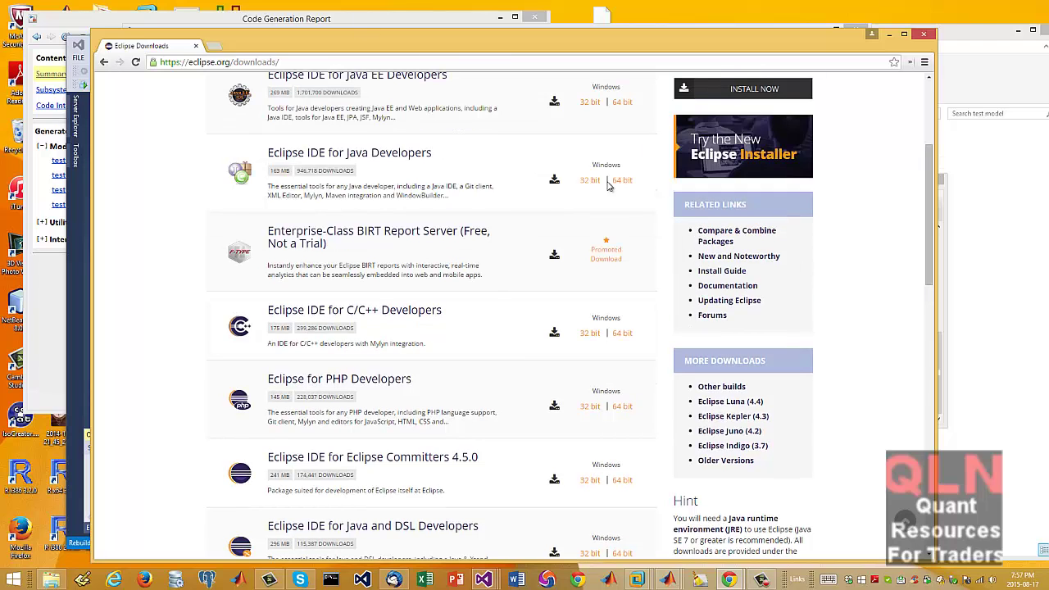
pyautogui.click(85, 346)
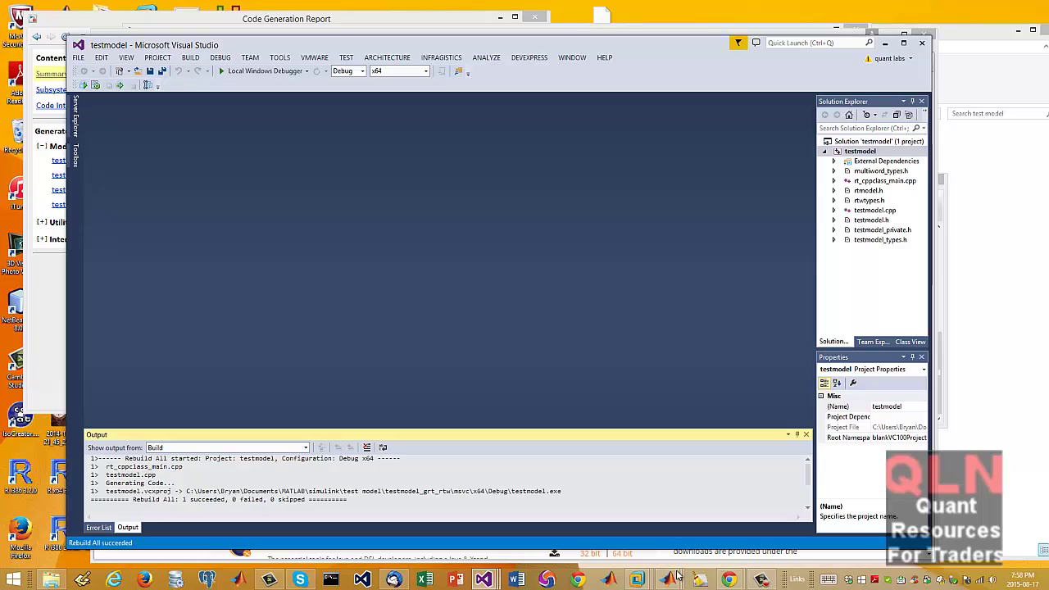
pyautogui.moveTo(677, 576)
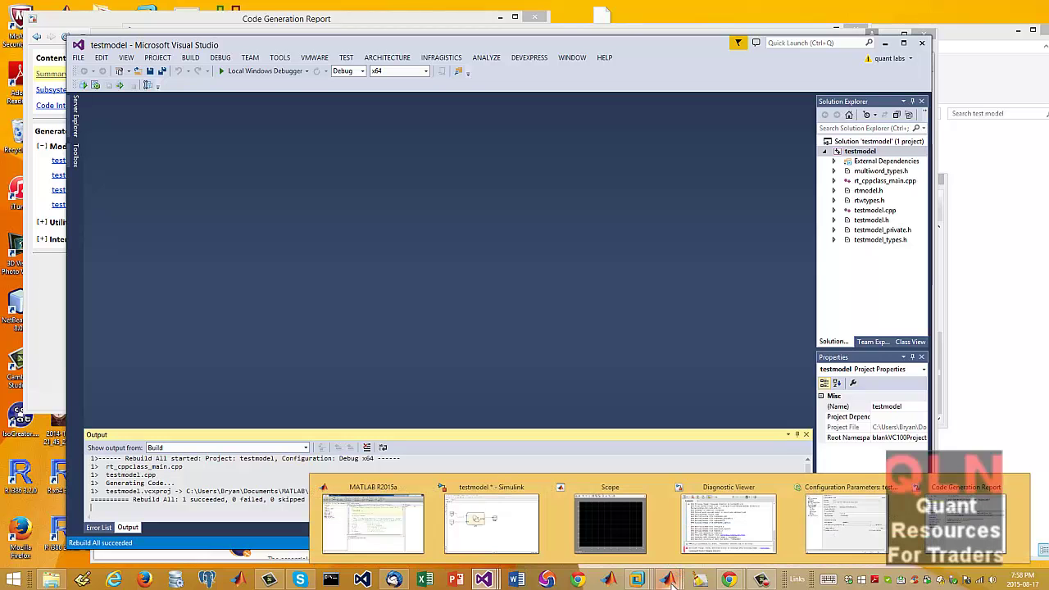